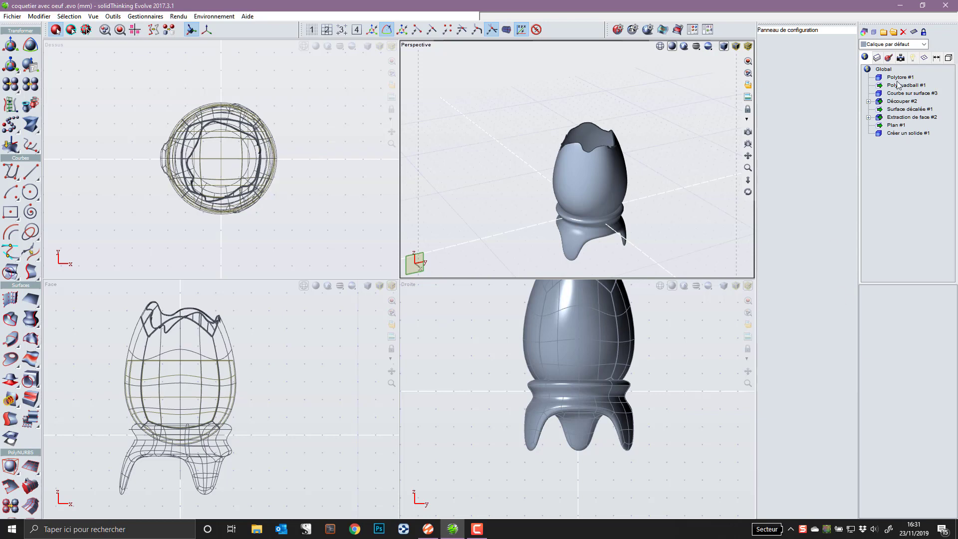
- Close Evolve and, in Inspire Studio, show the mouse model in four views before returning to the single perspective view
{"action": "left_click", "coordinate": [945, 5]}
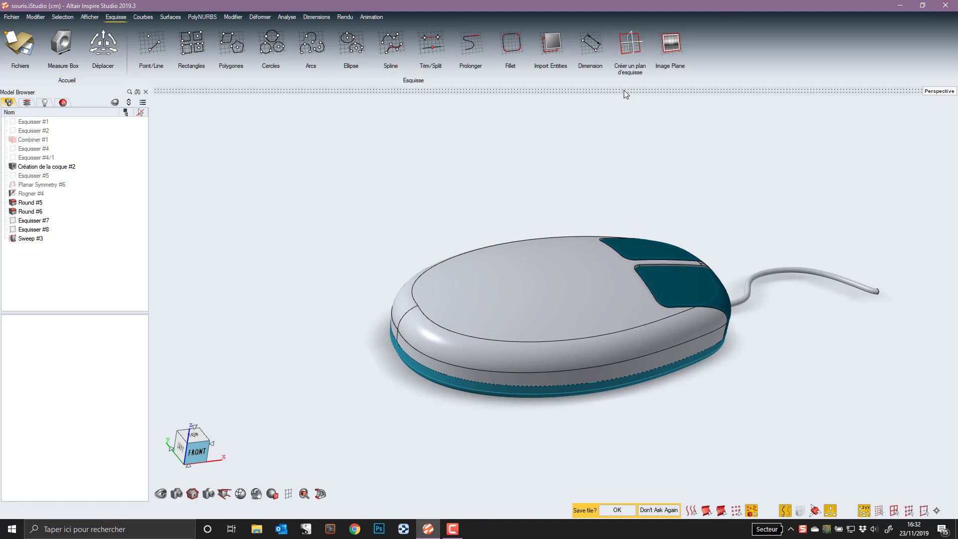
{"action": "left_click", "coordinate": [624, 91]}
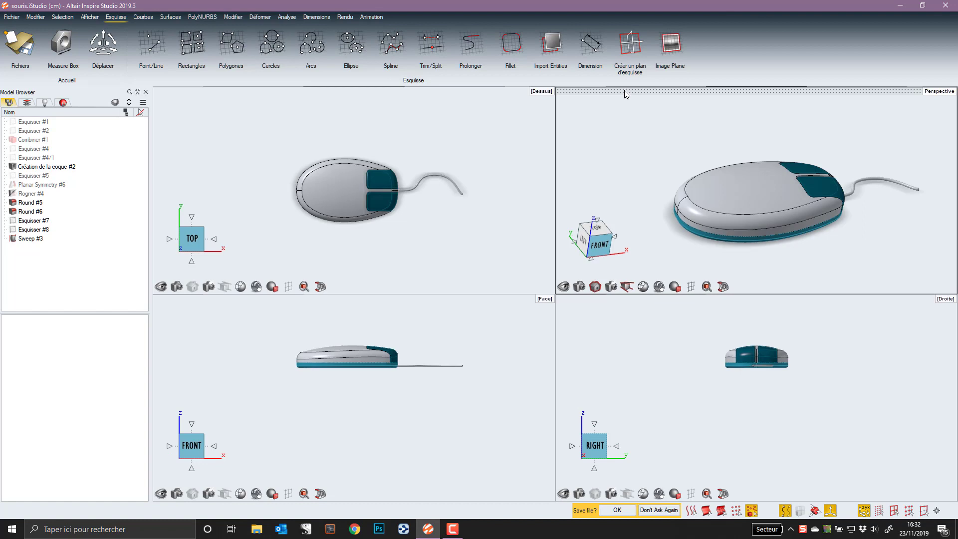
{"action": "left_click", "coordinate": [626, 95]}
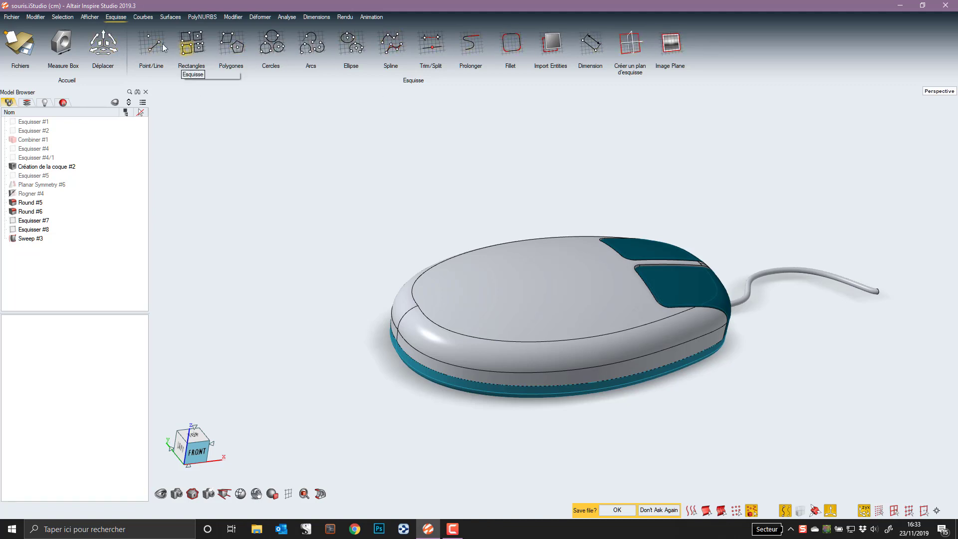
- Examine the available curve, sketch, surface, PolyNURBS and modification tools
{"action": "left_click", "coordinate": [145, 18]}
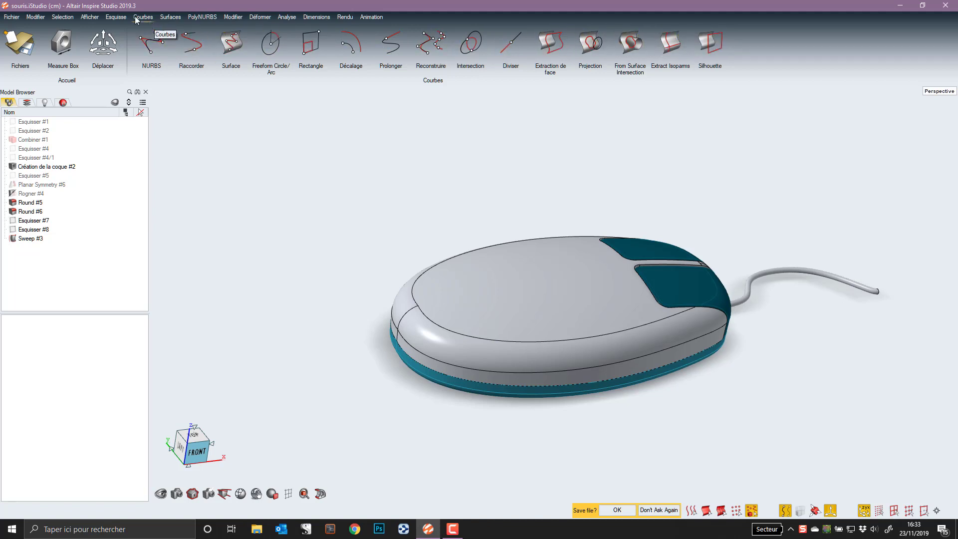
{"action": "left_click", "coordinate": [121, 20]}
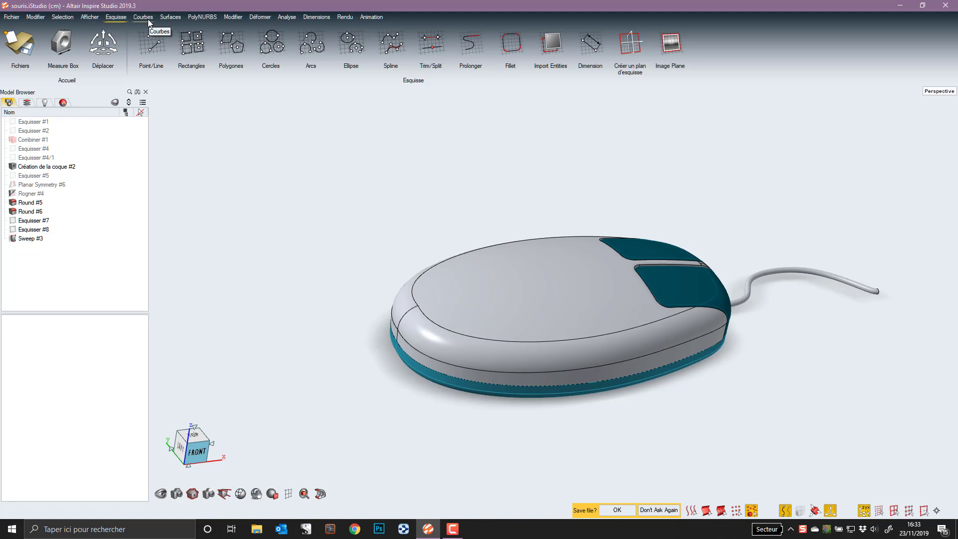
{"action": "left_click", "coordinate": [170, 17]}
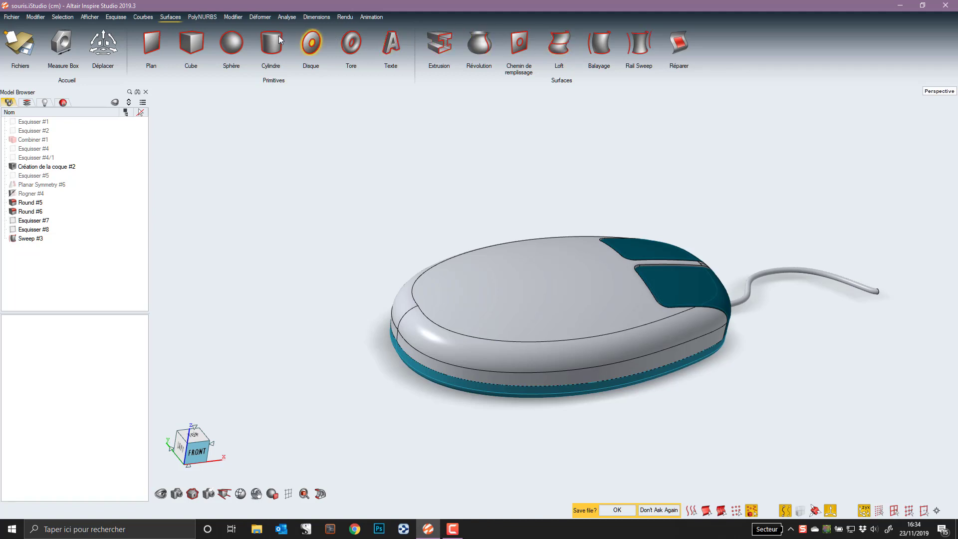
{"action": "left_click", "coordinate": [206, 19]}
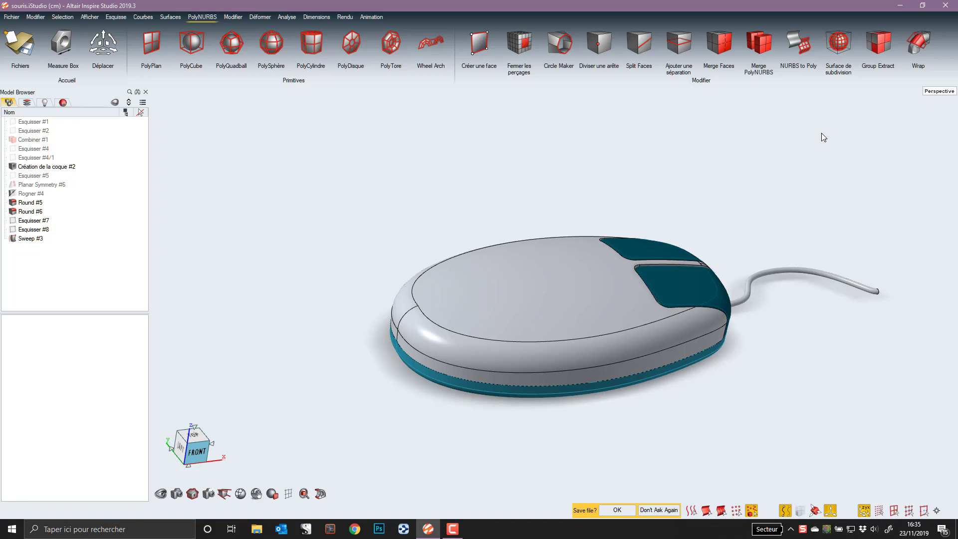
{"action": "left_click", "coordinate": [232, 20]}
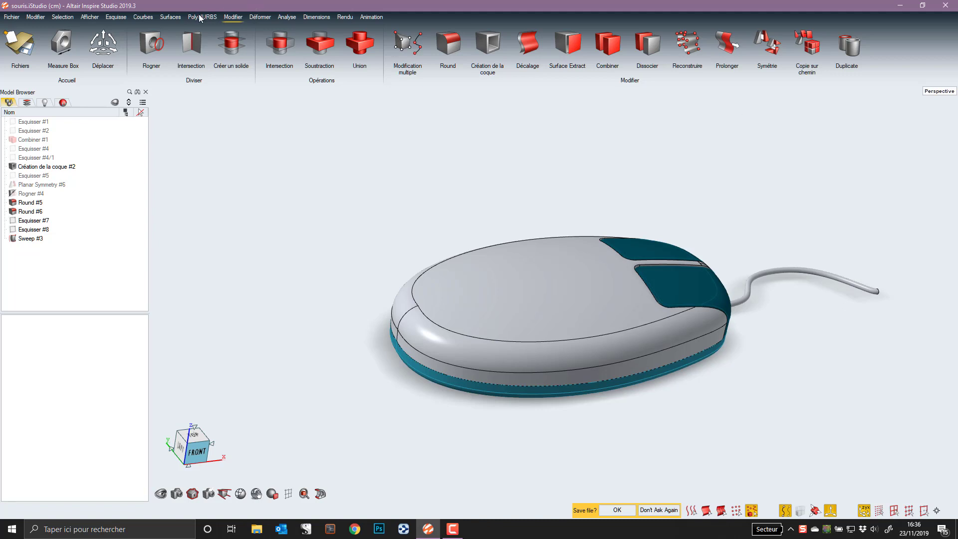
{"action": "left_click", "coordinate": [170, 17]}
{"action": "left_click", "coordinate": [195, 17]}
{"action": "left_click", "coordinate": [233, 17]}
{"action": "right_click", "coordinate": [497, 190]}
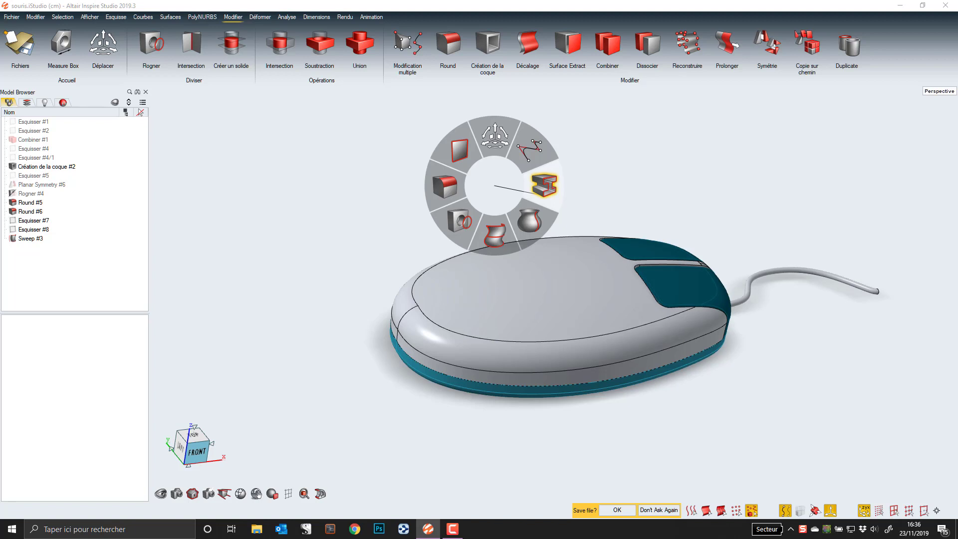
{"action": "left_click", "coordinate": [533, 194]}
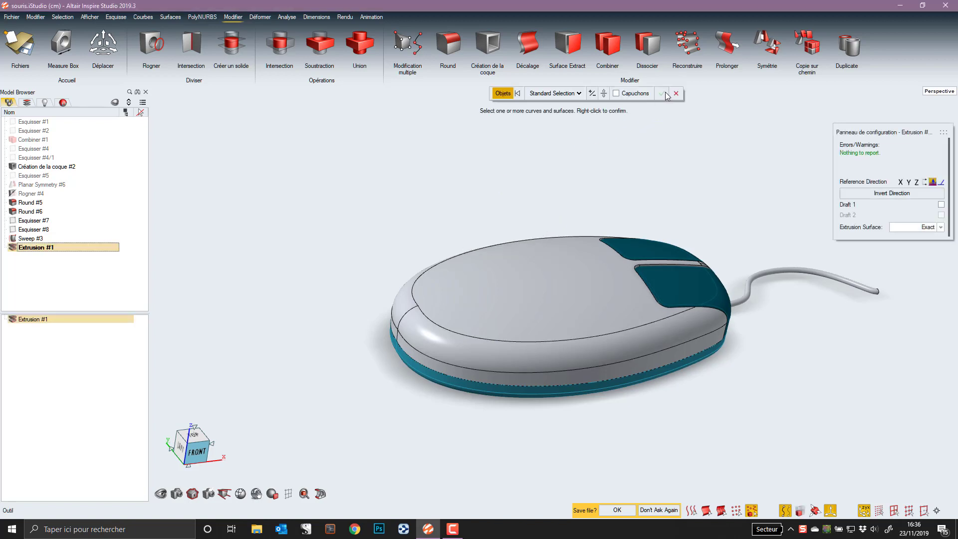
{"action": "left_click", "coordinate": [677, 94]}
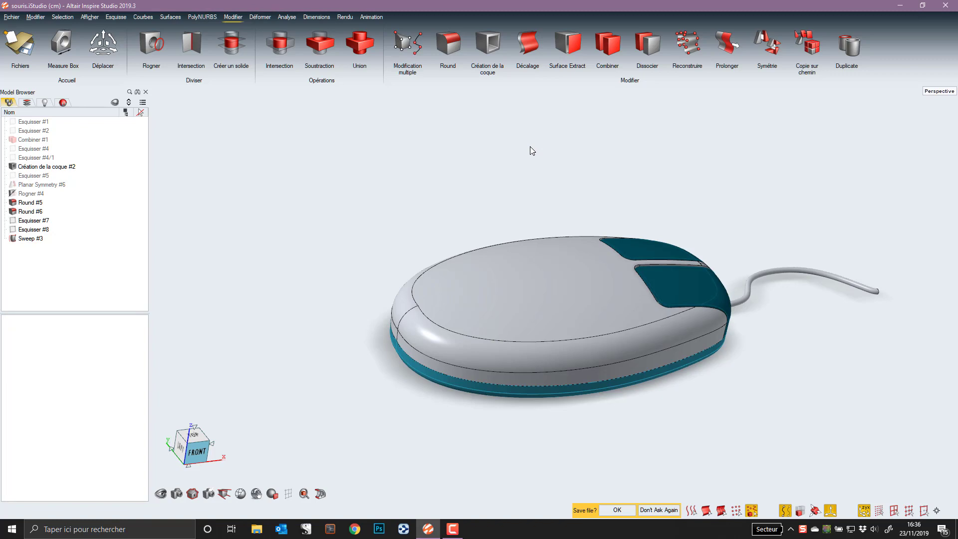
- Examine the full overlay of modelling tools surrounding the radial palette, then dismiss it
{"action": "key", "text": "space"}
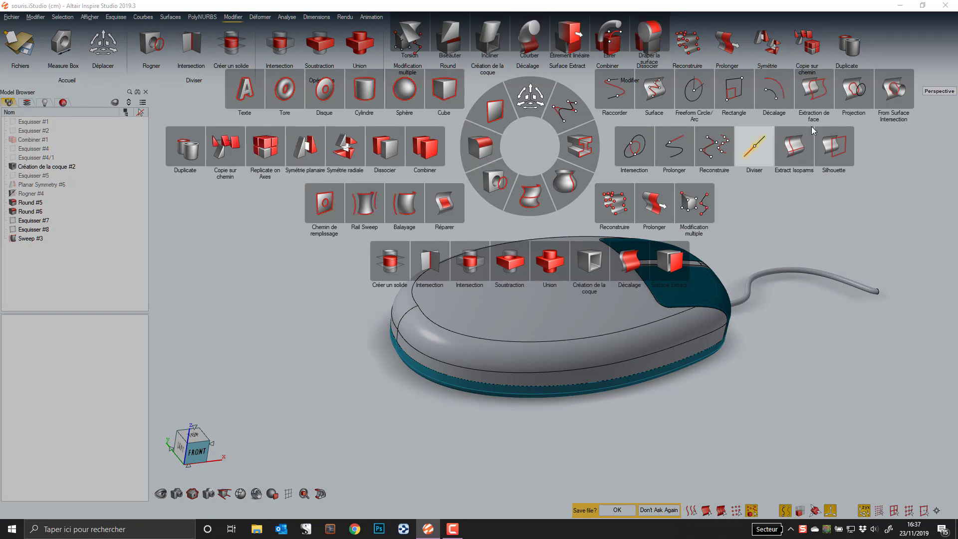
{"action": "left_click", "coordinate": [226, 246]}
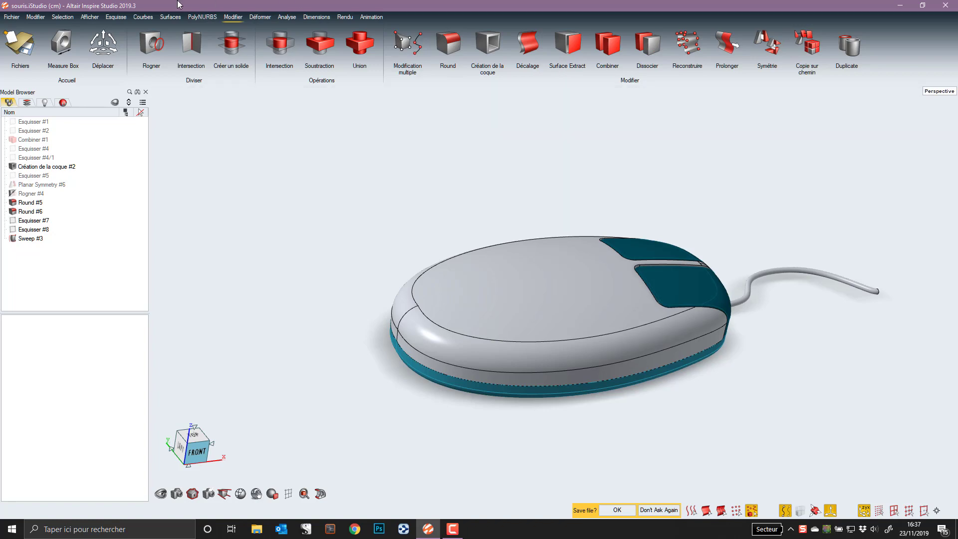
{"action": "right_click", "coordinate": [408, 196]}
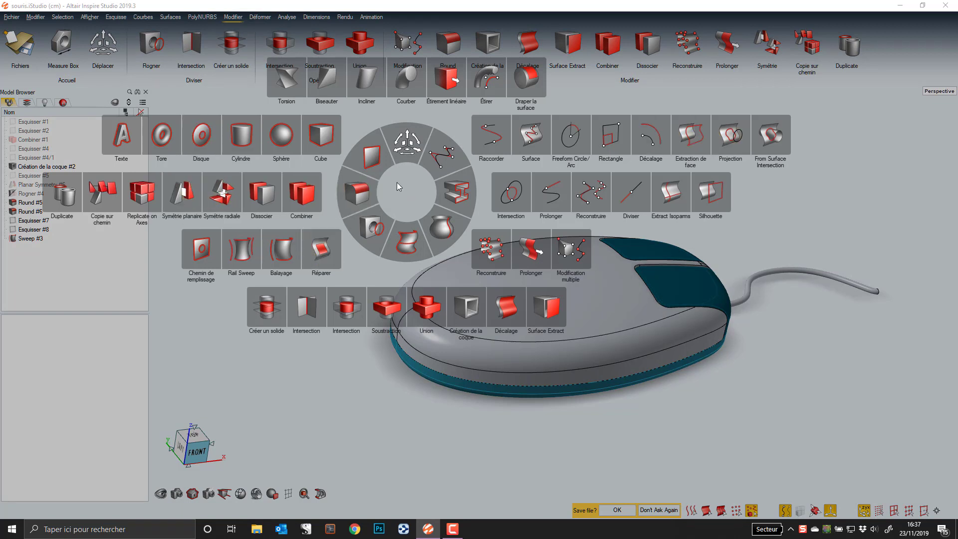
{"action": "left_click", "coordinate": [855, 341]}
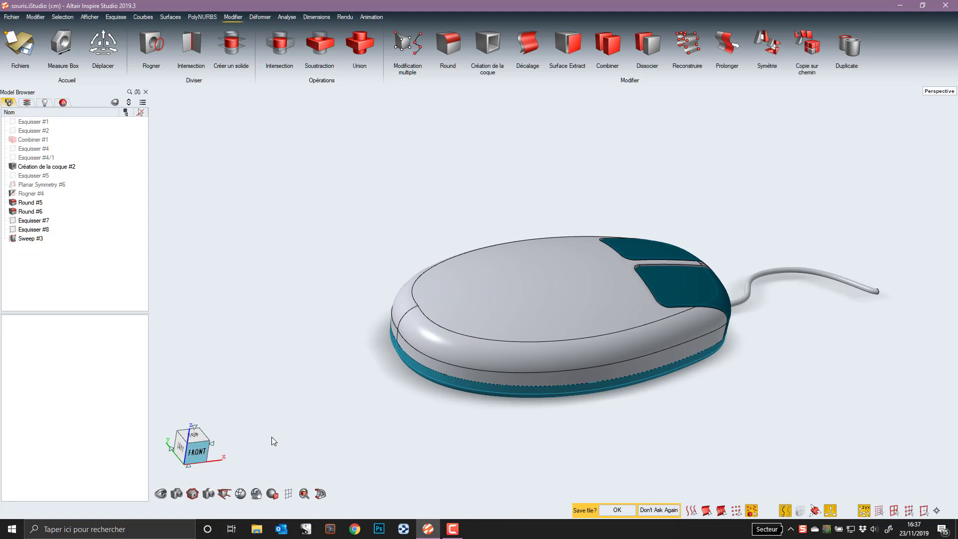
- View the mouse model from the left, the front and the top
{"action": "left_click", "coordinate": [178, 447]}
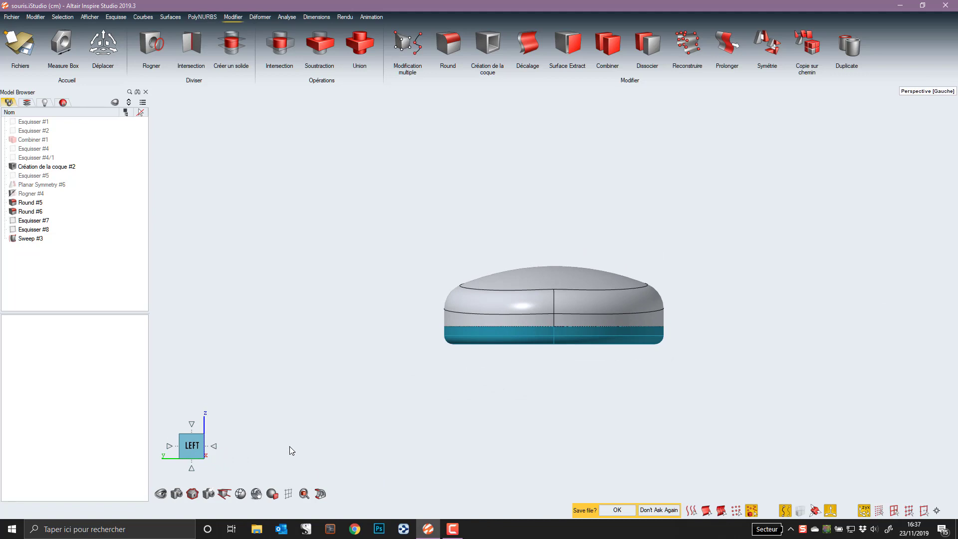
{"action": "left_click", "coordinate": [214, 447]}
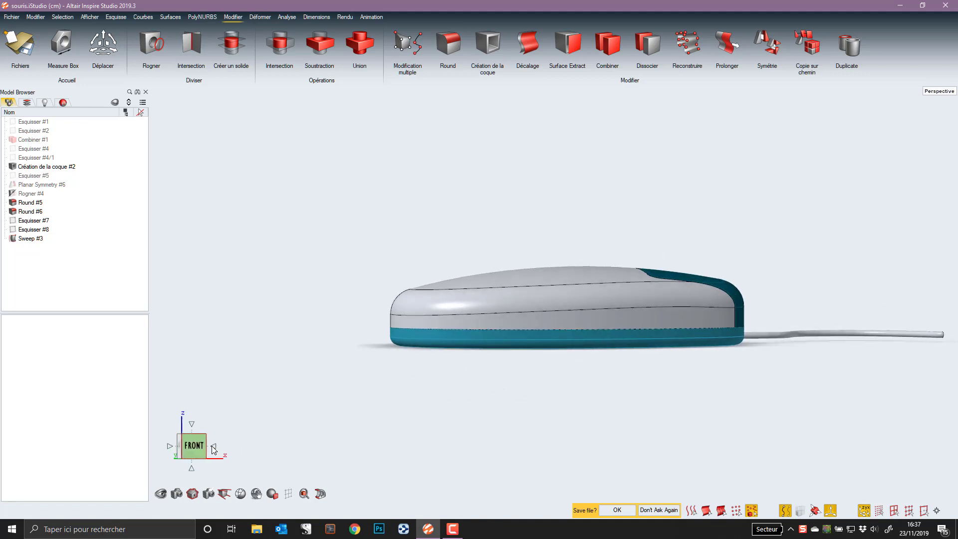
{"action": "left_click", "coordinate": [192, 424]}
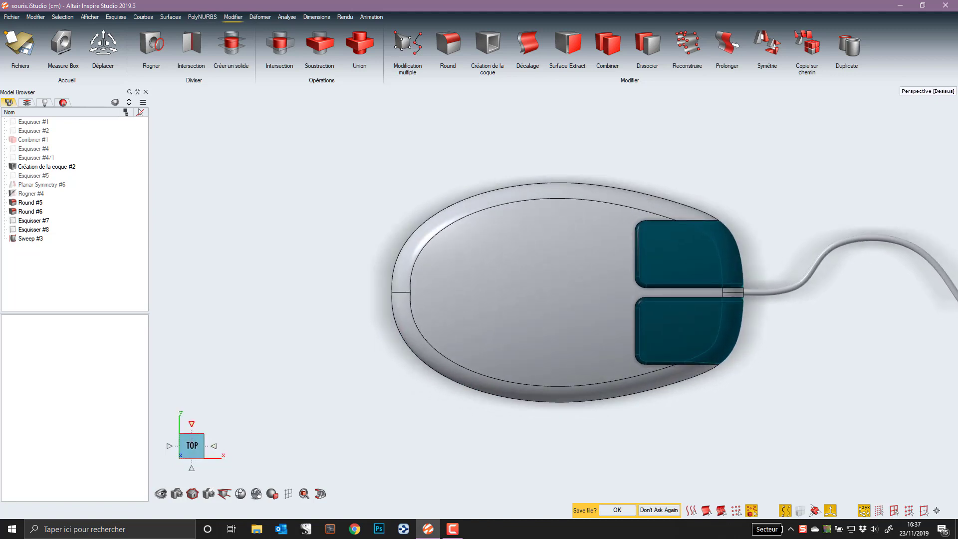
- Inspect the mouse model's buttons, shell and cable from several angles and distances by panning, orbiting and zooming
{"action": "right_click_drag", "start_coordinate": [400, 442], "coordinate": [379, 500]}
{"action": "right_click_drag", "start_coordinate": [552, 302], "coordinate": [558, 275]}
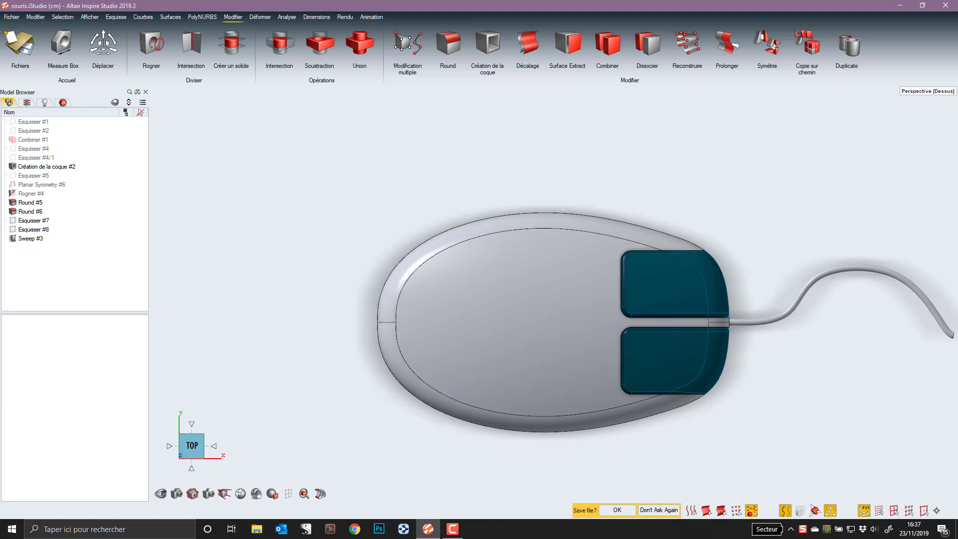
{"action": "middle_click_drag", "start_coordinate": [558, 276], "coordinate": [435, 209]}
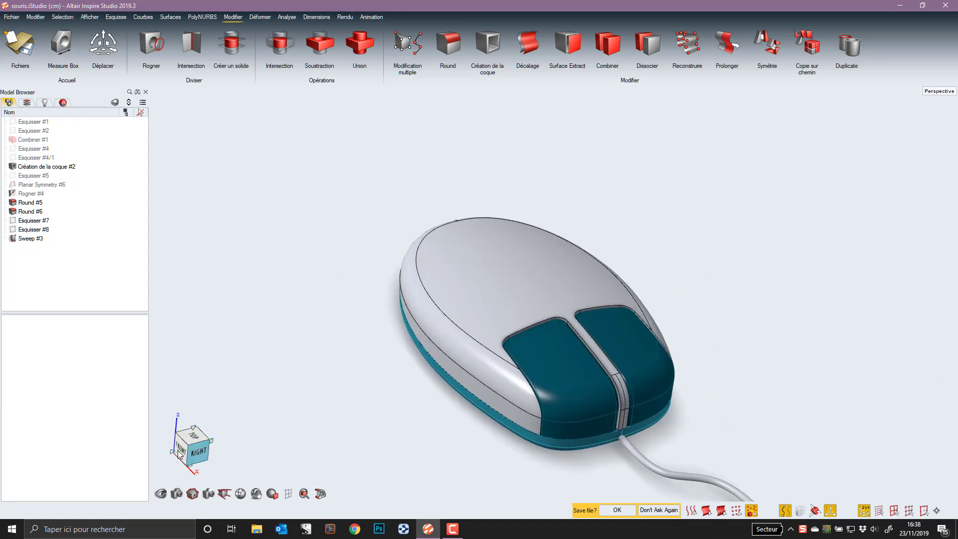
{"action": "middle_click_drag", "start_coordinate": [312, 453], "coordinate": [413, 443]}
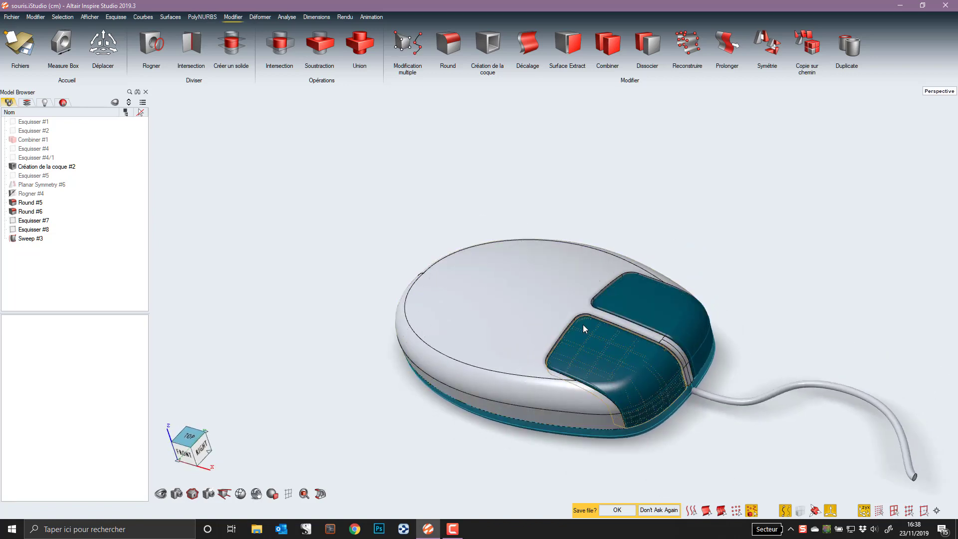
{"action": "right_click_drag", "start_coordinate": [616, 362], "coordinate": [526, 310]}
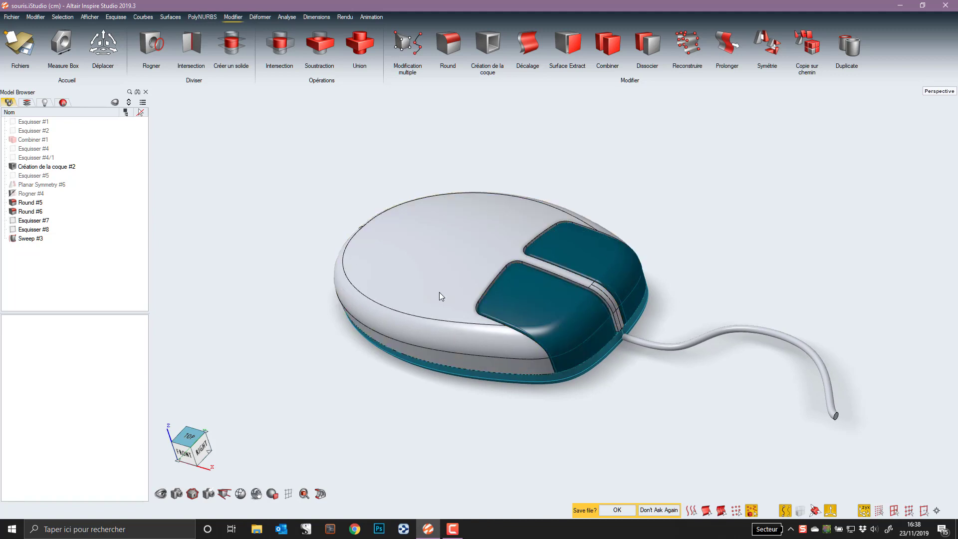
{"action": "middle_click_drag", "start_coordinate": [468, 269], "coordinate": [505, 290]}
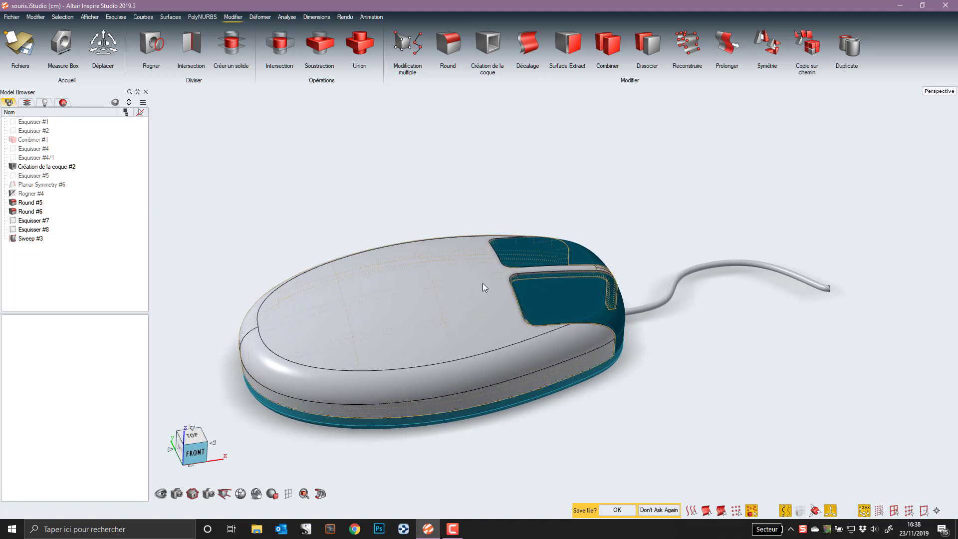
{"action": "middle_click_drag", "start_coordinate": [483, 284], "coordinate": [571, 276]}
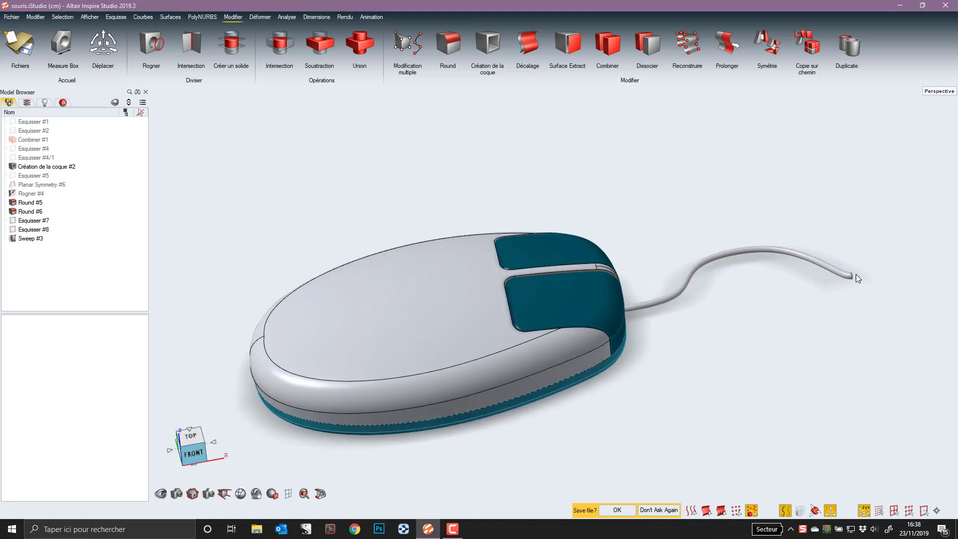
{"action": "mouse_move", "coordinate": [855, 274]}
{"action": "middle_mouse_down"}
{"action": "mouse_move", "coordinate": [818, 272]}
{"action": "mouse_move", "coordinate": [868, 278]}
{"action": "mouse_move", "coordinate": [867, 264]}
{"action": "middle_mouse_up"}
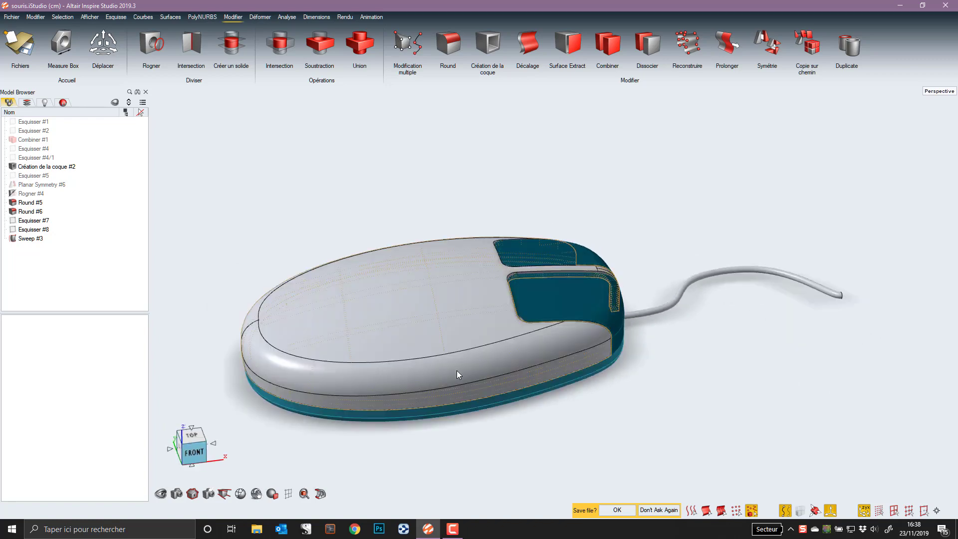
{"action": "scroll", "coordinate": [456, 370], "scroll_direction": "up", "scroll_amount": 5}
{"action": "scroll", "coordinate": [457, 370], "scroll_direction": "down", "scroll_amount": 6}
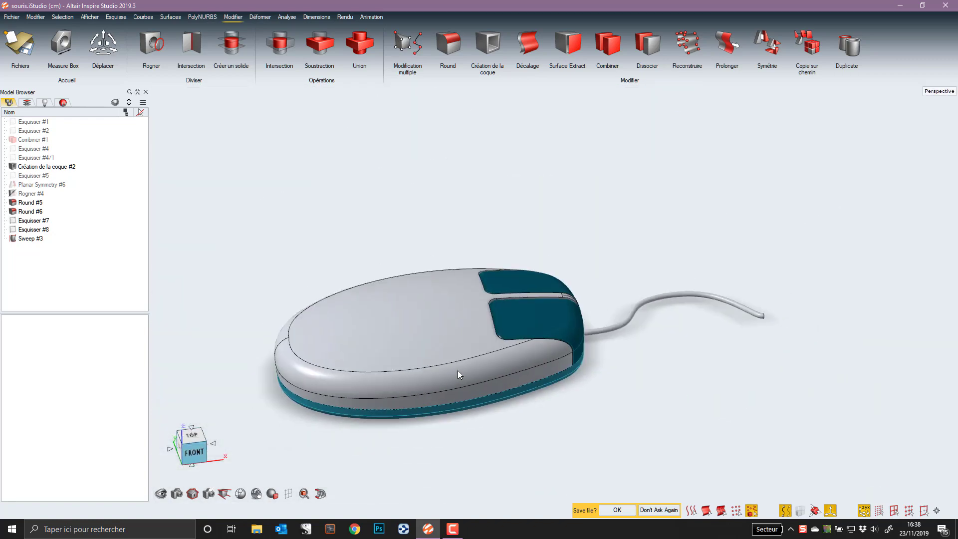
{"action": "scroll", "coordinate": [457, 370], "scroll_direction": "down", "scroll_amount": 3}
{"action": "scroll", "coordinate": [458, 370], "scroll_direction": "up", "scroll_amount": 4}
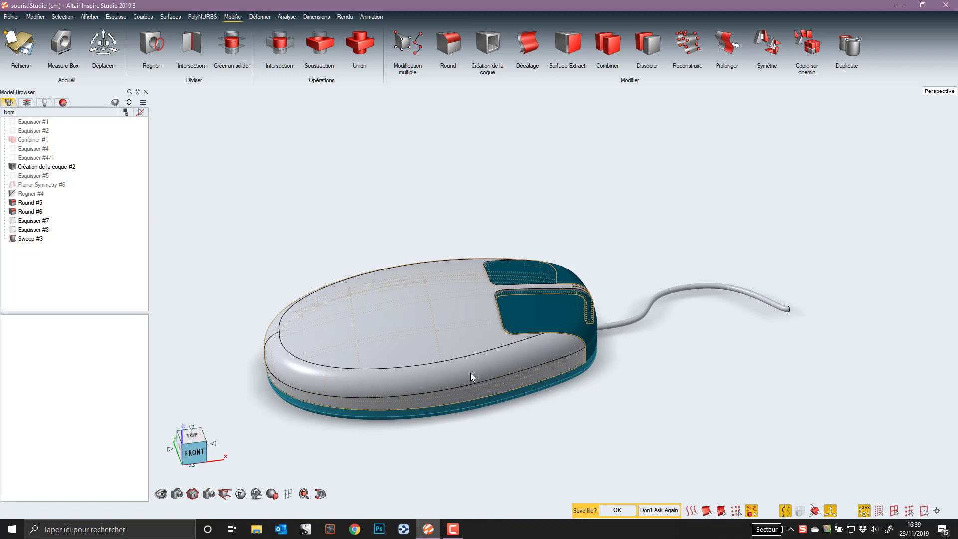
- Display the grid around the mouse model and fit the view to the selected upper shell
{"action": "left_click", "coordinate": [517, 428]}
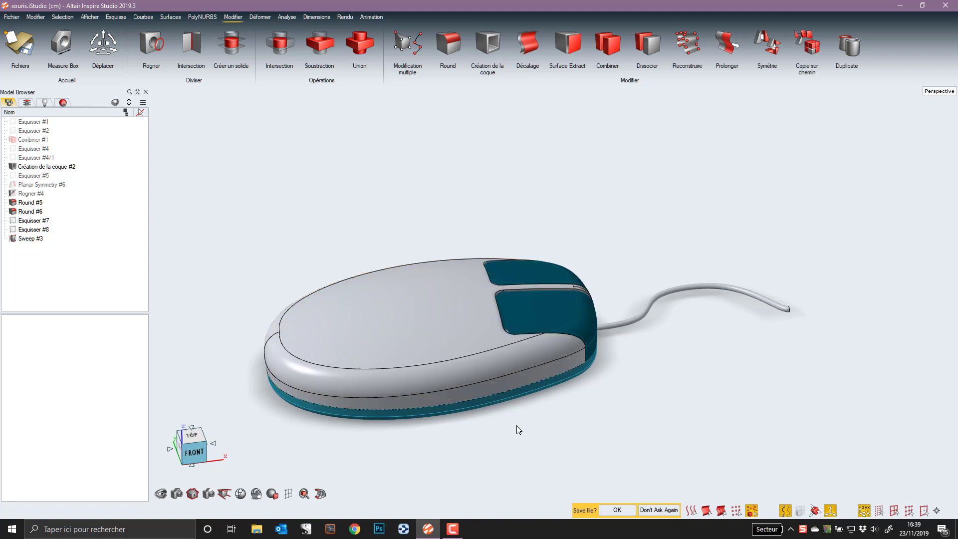
{"action": "left_click", "coordinate": [288, 494]}
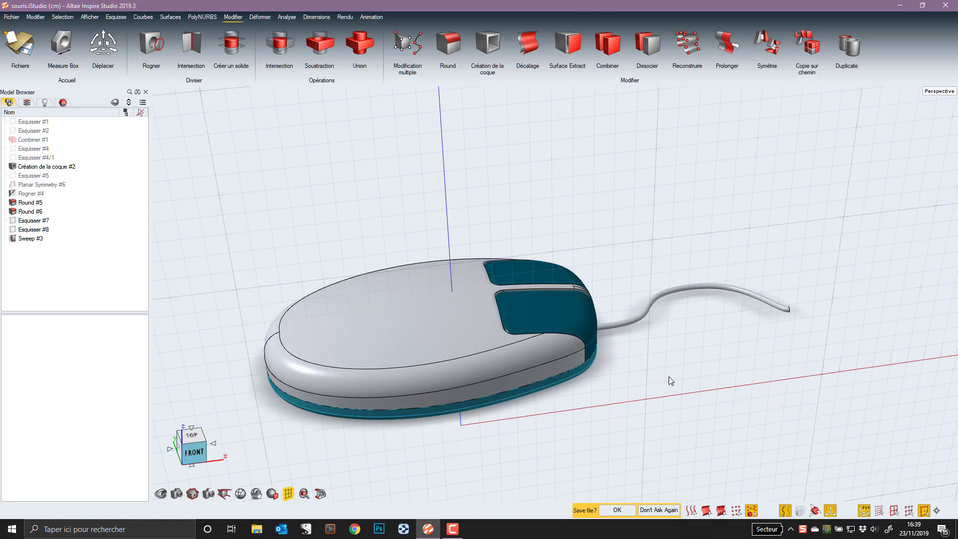
{"action": "left_click", "coordinate": [924, 512]}
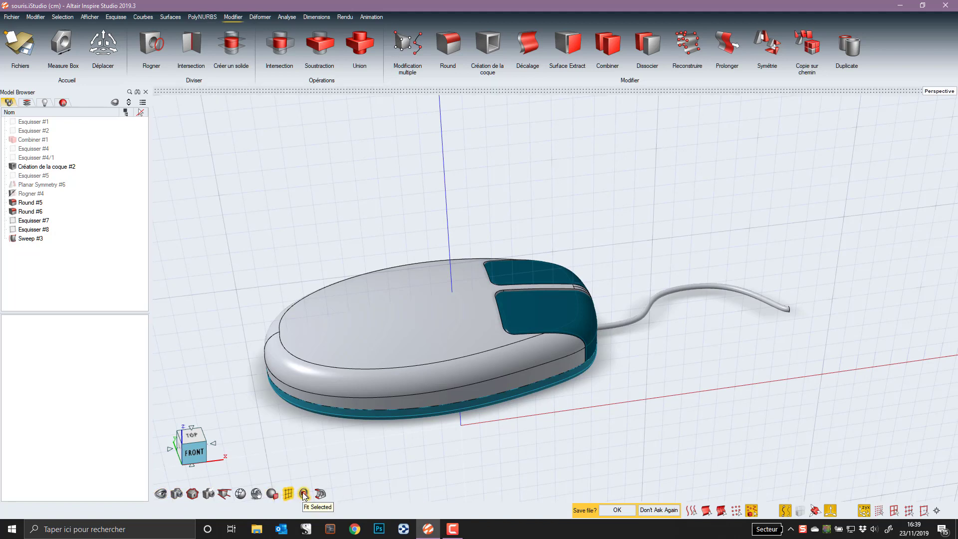
{"action": "left_click", "coordinate": [355, 411]}
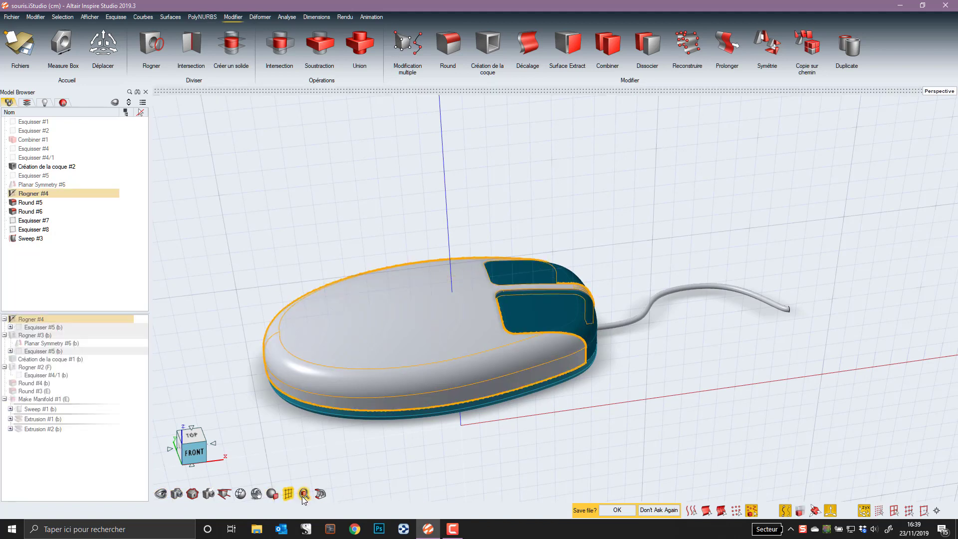
{"action": "left_click", "coordinate": [303, 493]}
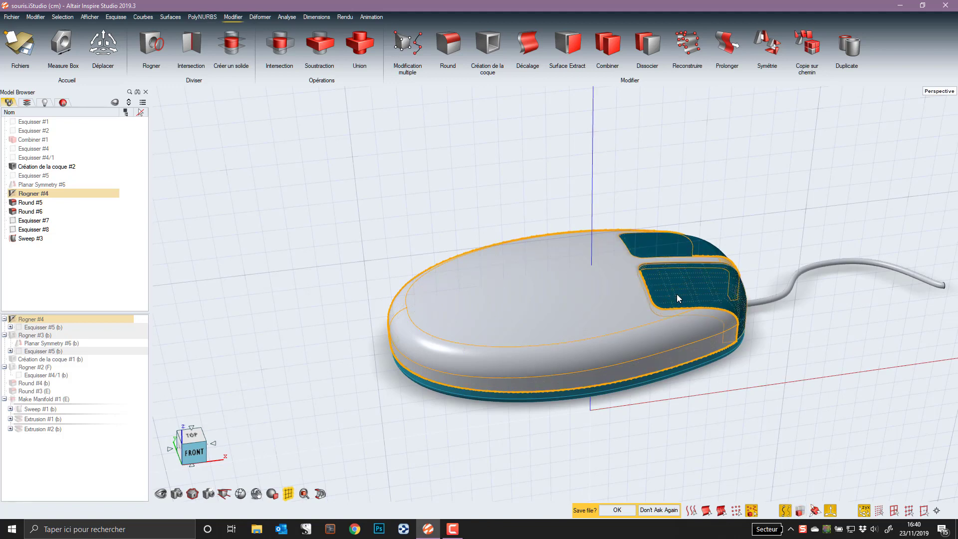
- Temporarily isolate the front mouse button, Round #5, in the view and hide the grid once the full model is restored
{"action": "left_click", "coordinate": [691, 311]}
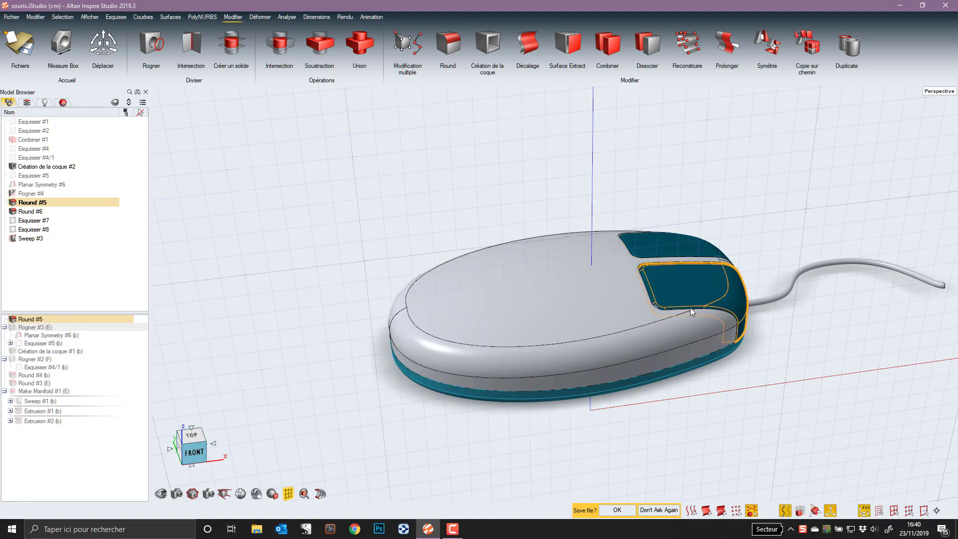
{"action": "left_click", "coordinate": [801, 514]}
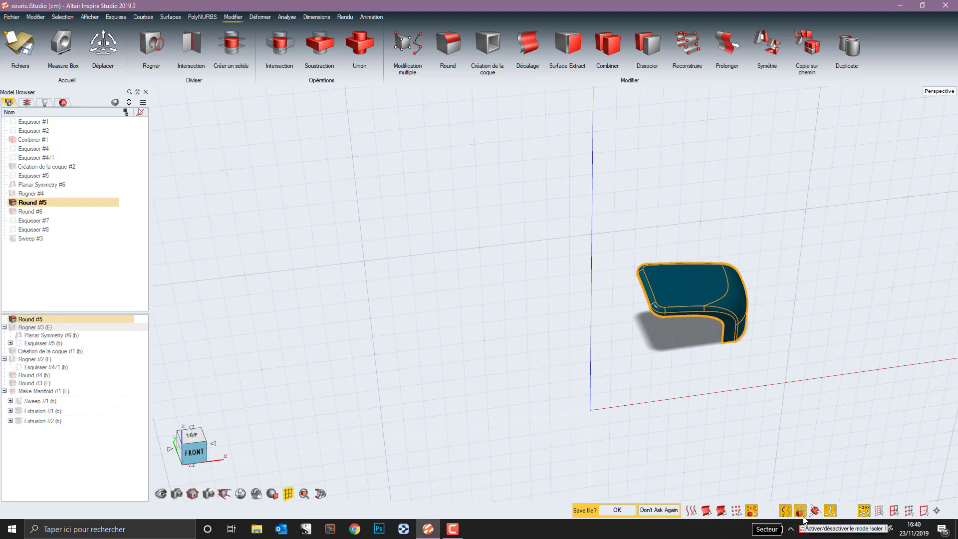
{"action": "left_click", "coordinate": [801, 517]}
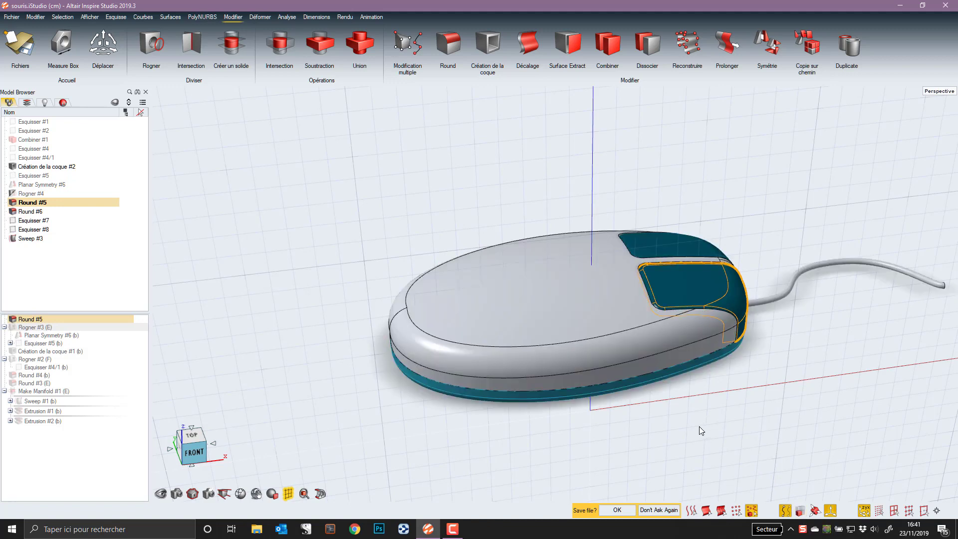
{"action": "left_click", "coordinate": [550, 439]}
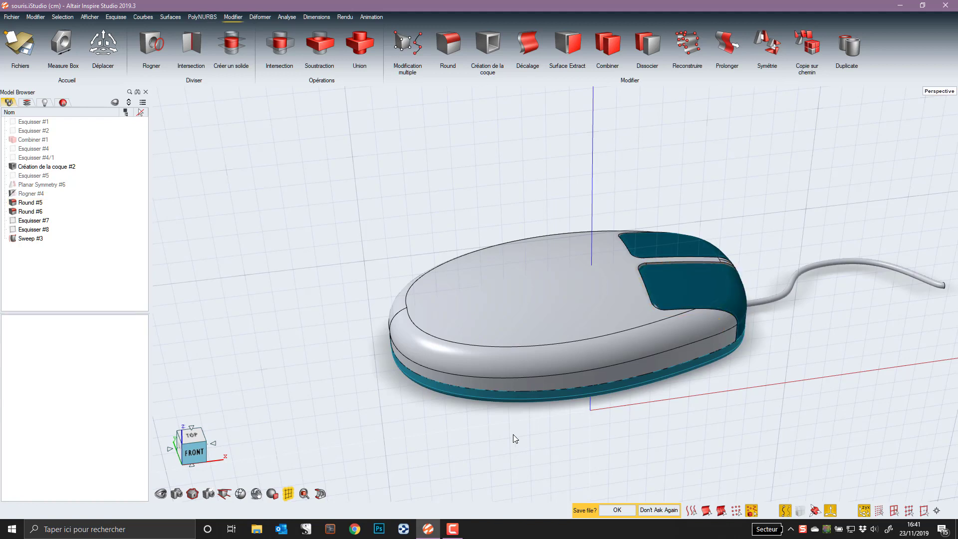
{"action": "left_click", "coordinate": [288, 495]}
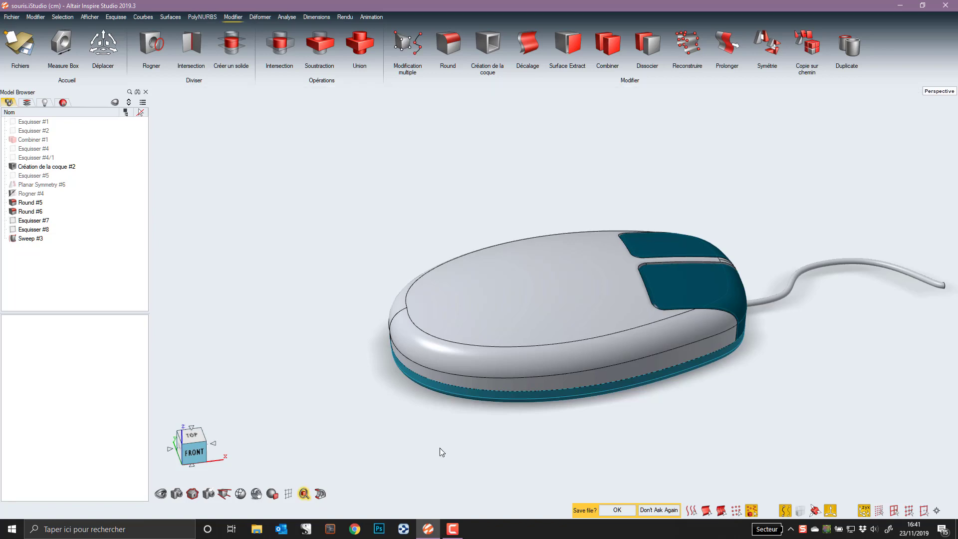